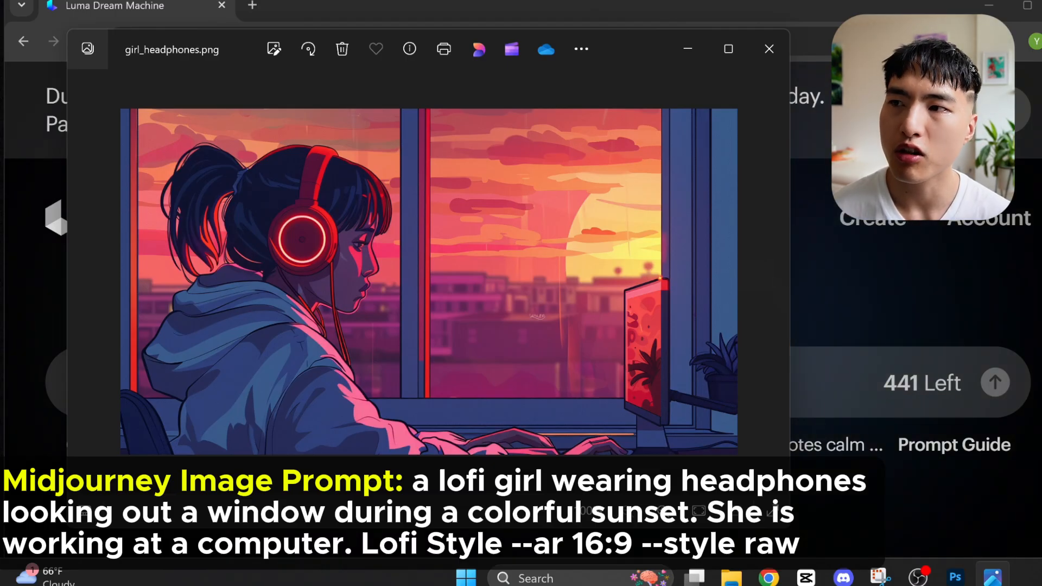
Load girl_headphones as the start frame and enable Loop for the generation.
left_click(684, 57)
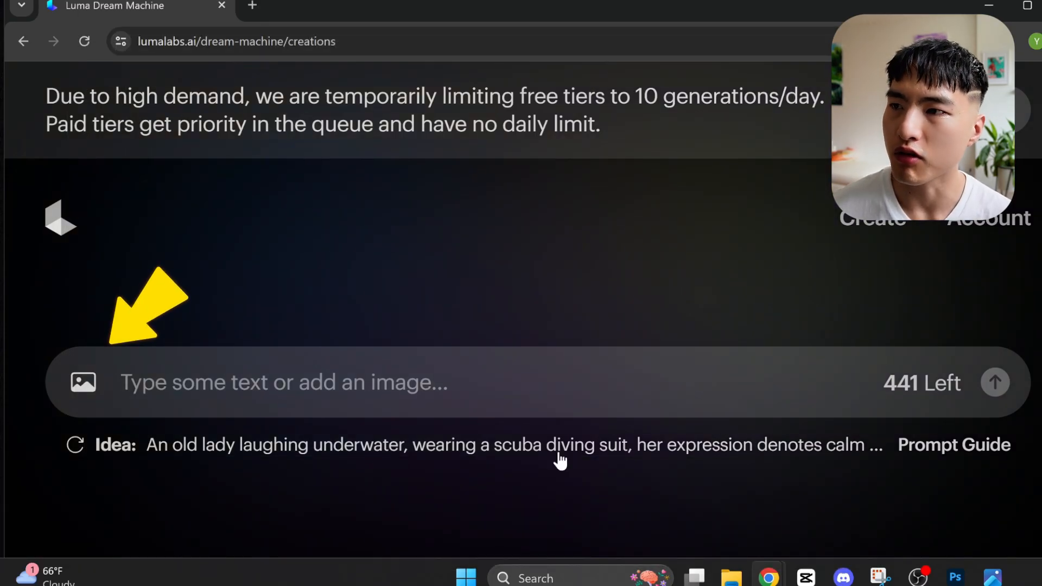
left_click(84, 385)
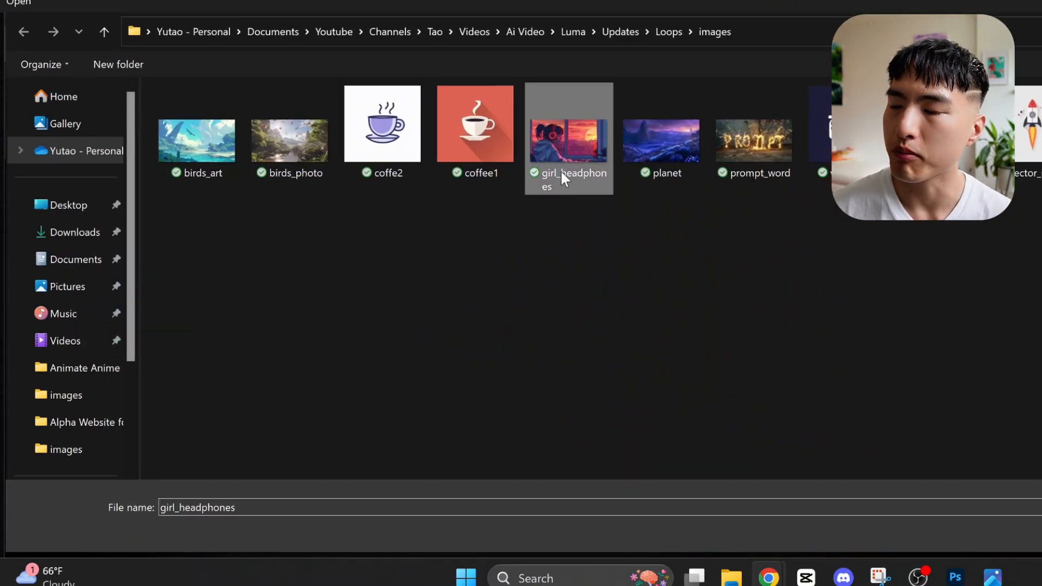
double_click(561, 177)
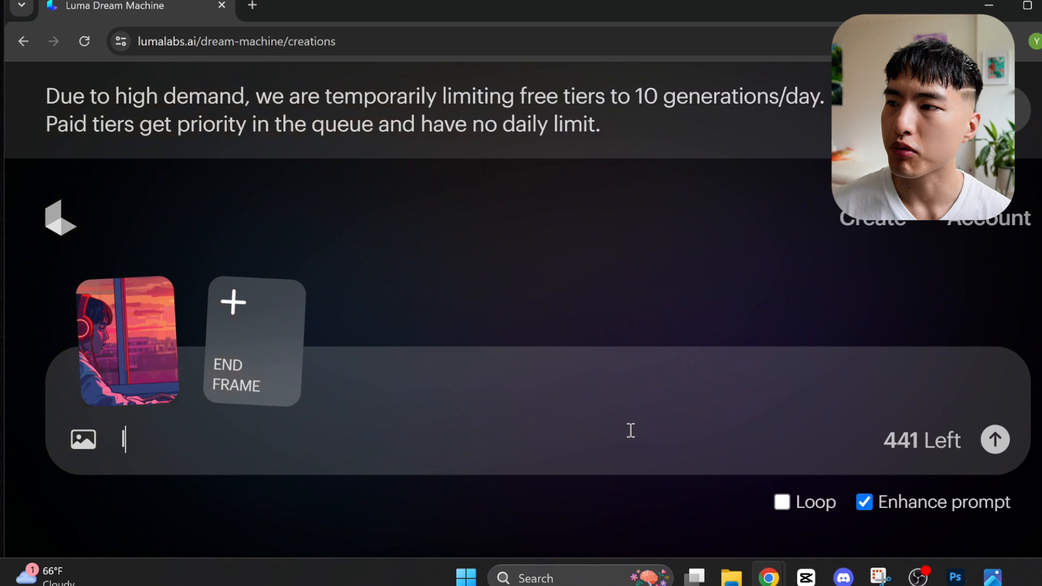
type("lofi animation of a girl working")
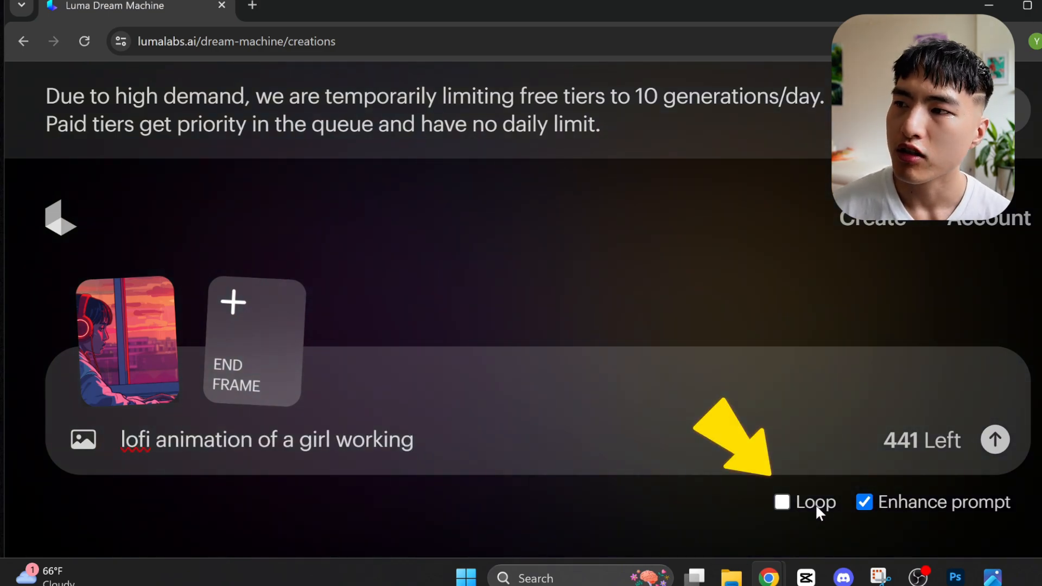
left_click(782, 503)
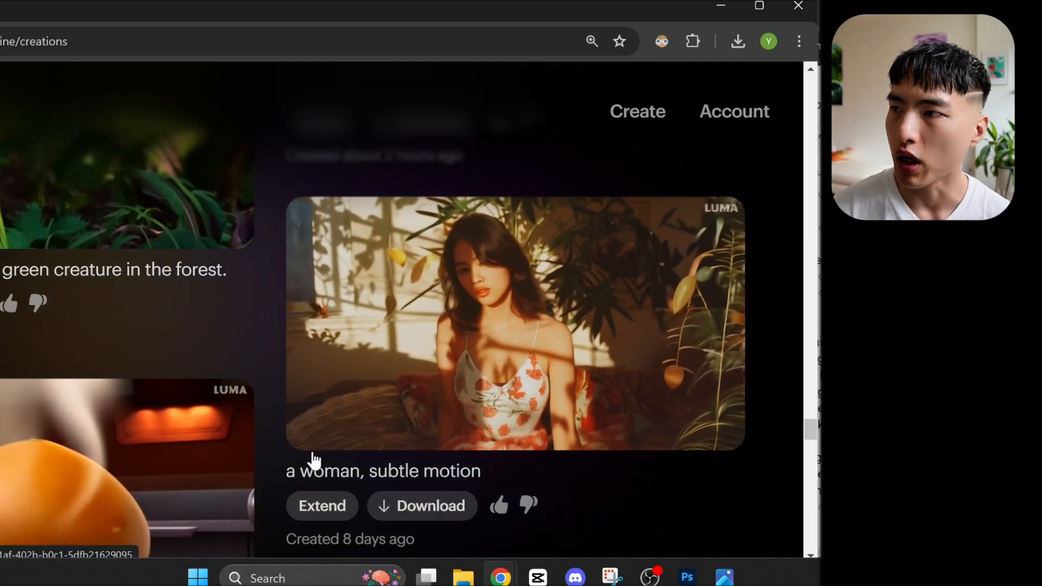
Start an Extend on the 'a woman, subtle motion' video.
left_click(321, 506)
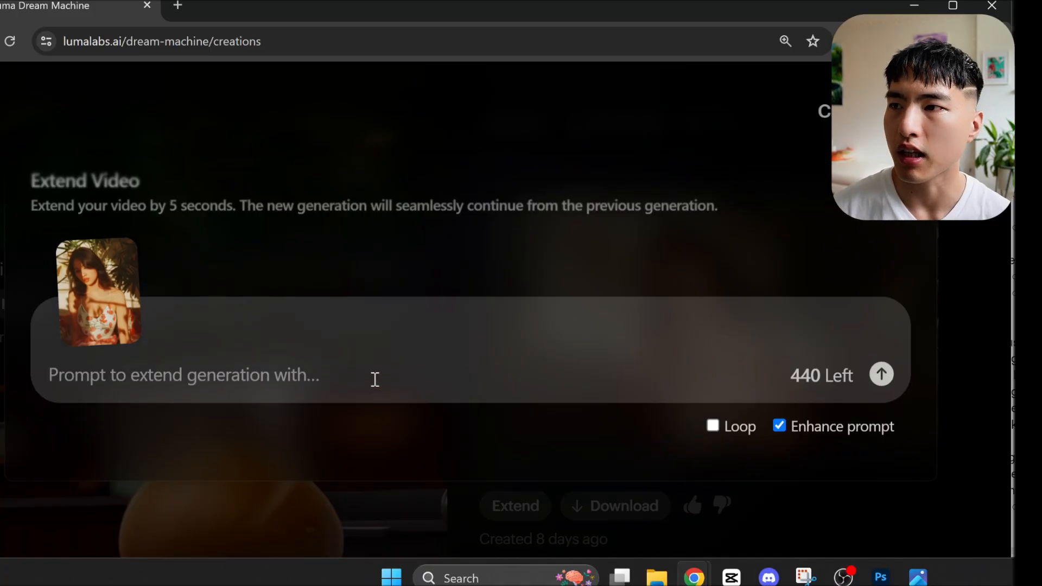
type("a woman sitting on a couch")
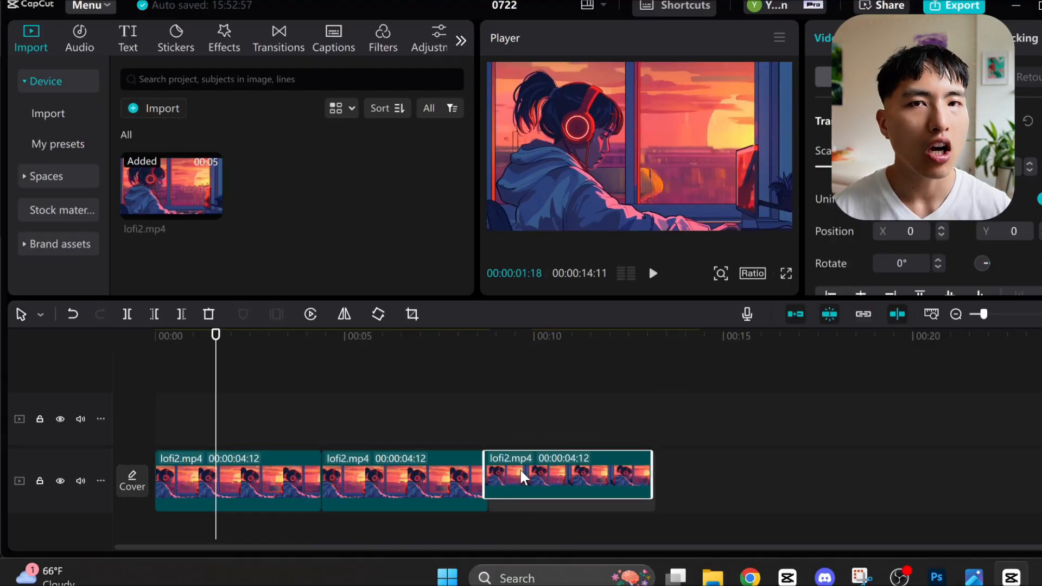
Place another copy of lofi2.mp4 after the existing clips on the main track.
mouse_move(521, 478)
left_mouse_down()
mouse_move(704, 473)
mouse_move(715, 495)
left_mouse_up()
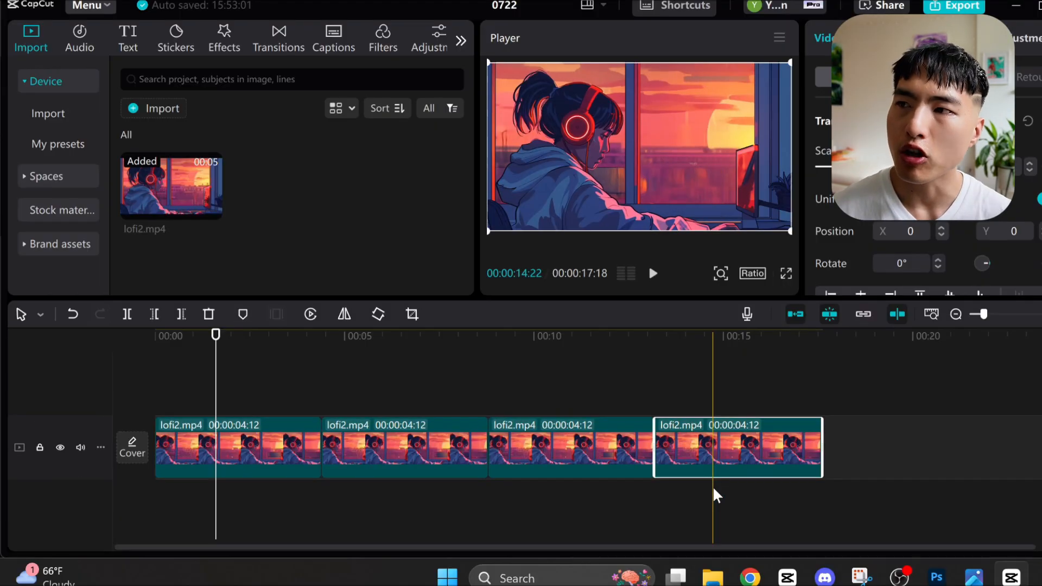